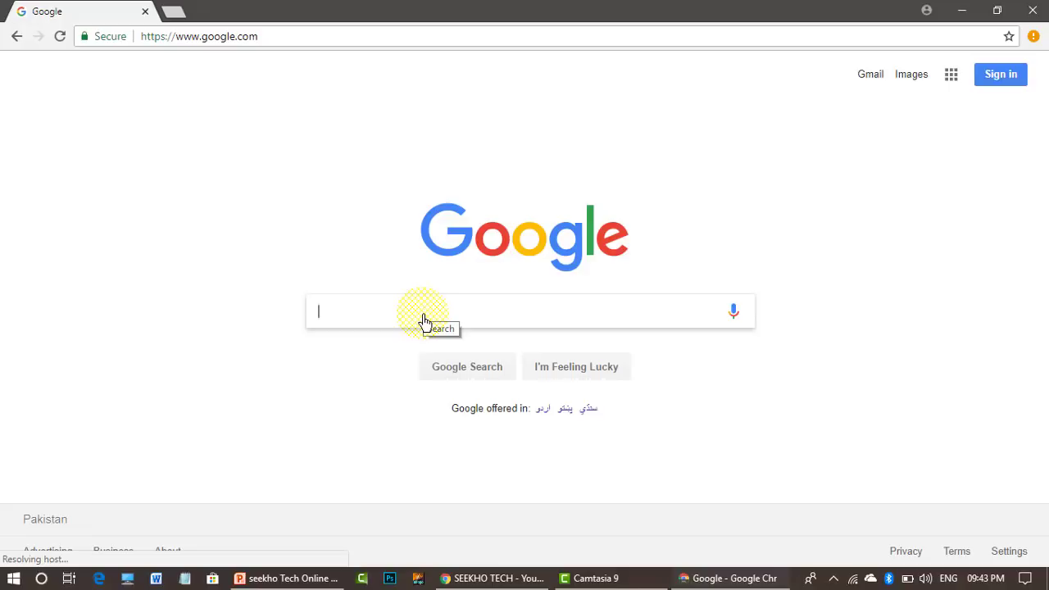
- Search Google for 'gmail sign up' and open the 'Create your Google Account' result
{"action": "type", "text": "gmail"}
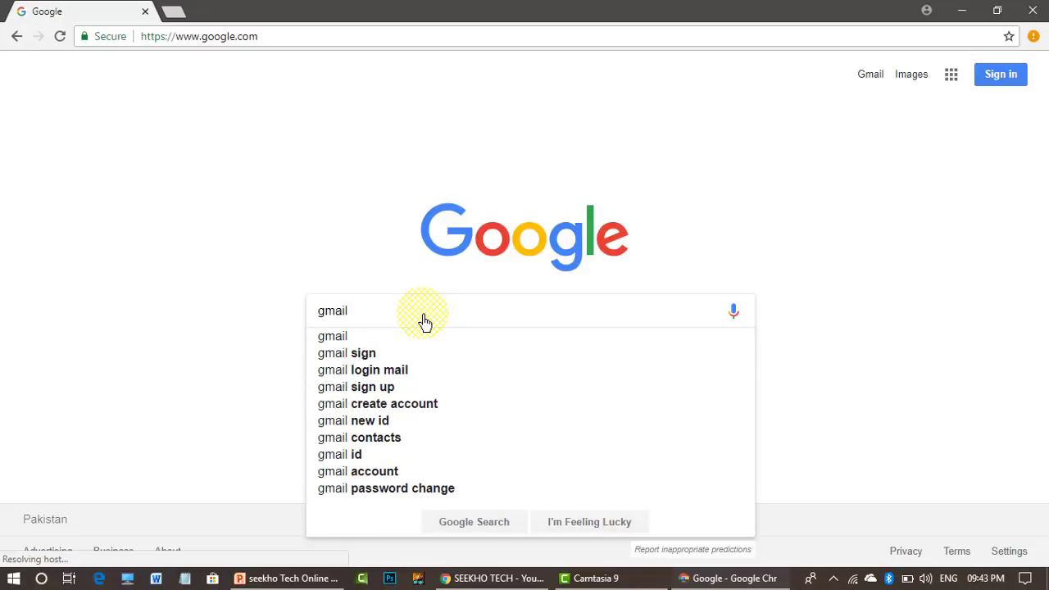
{"action": "key", "text": "Down"}
{"action": "key", "text": "Down"}
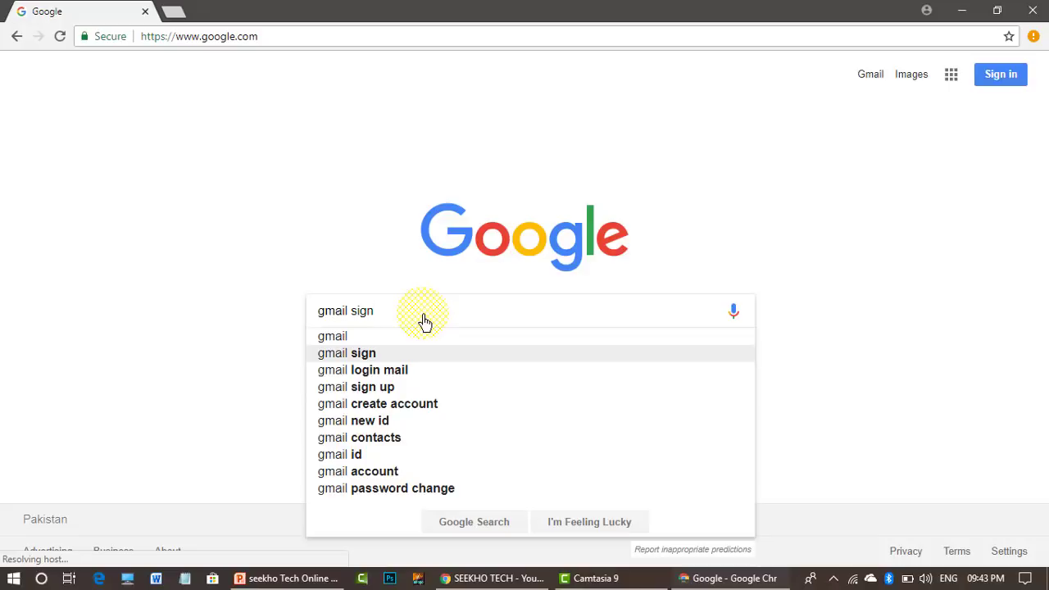
{"action": "key", "text": "Down"}
{"action": "key", "text": "Down"}
{"action": "key", "text": "Return"}
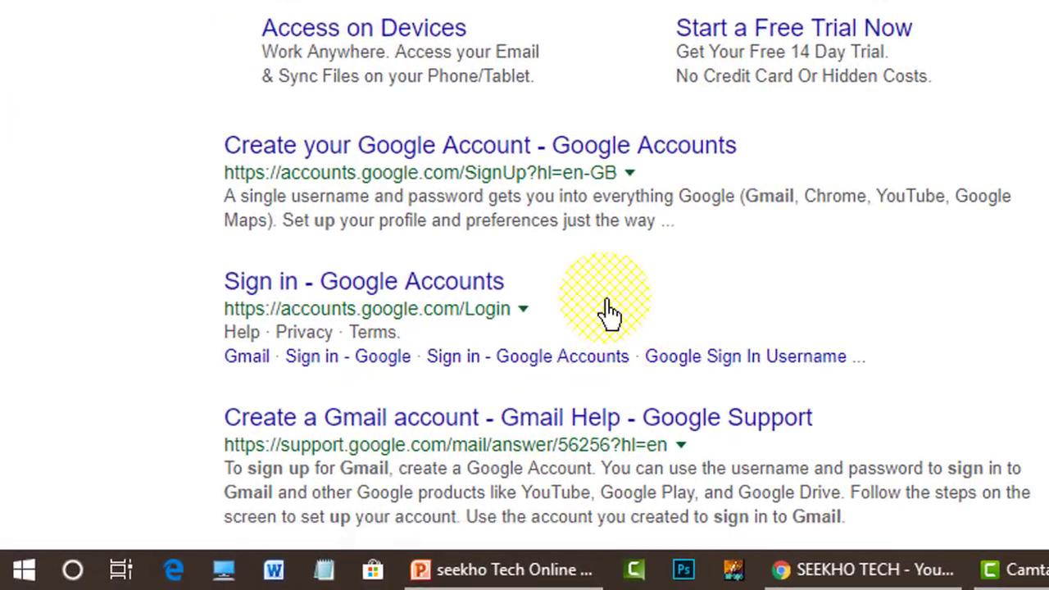
{"action": "left_click", "coordinate": [692, 167]}
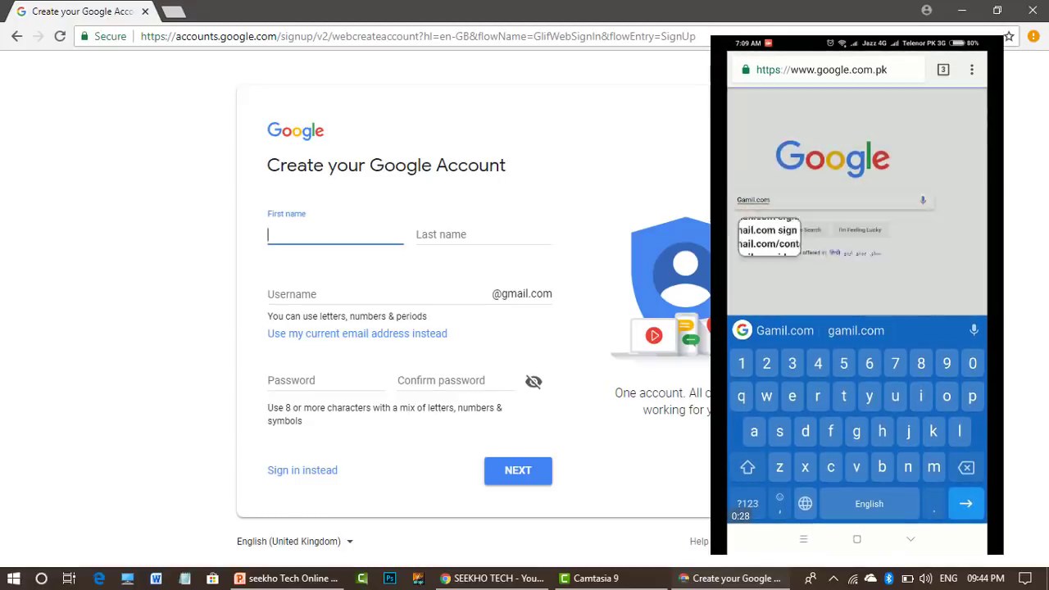
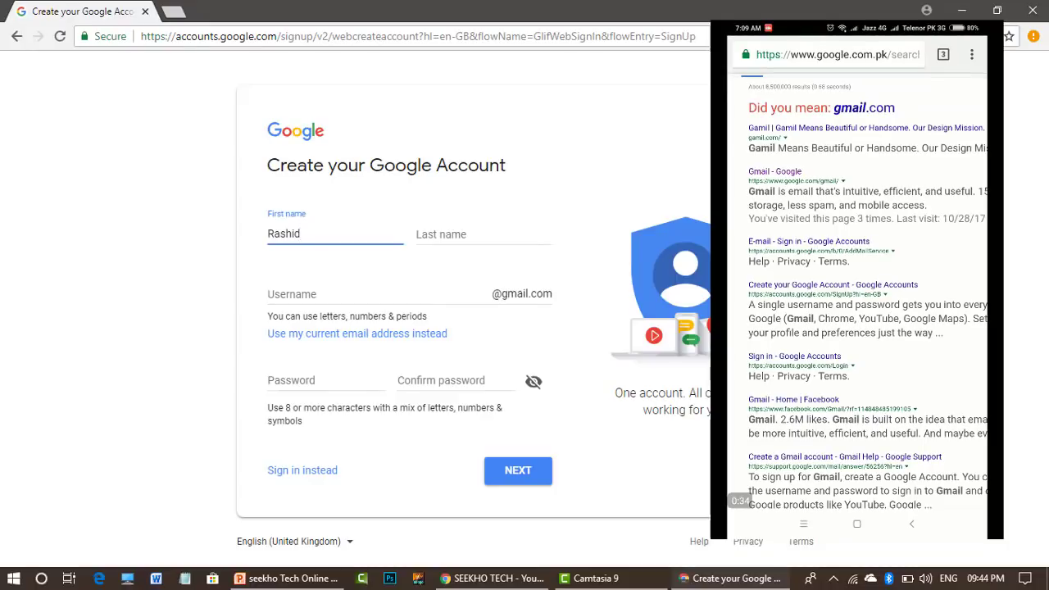
- Enter the account holder's first name and last name on the sign-up form
{"action": "key", "text": "Tab"}
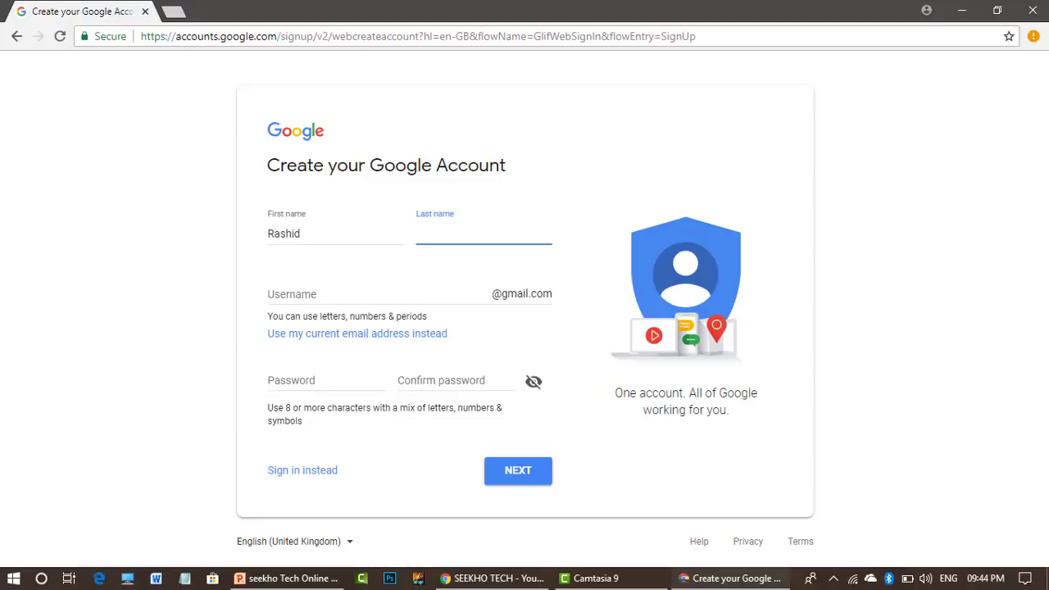
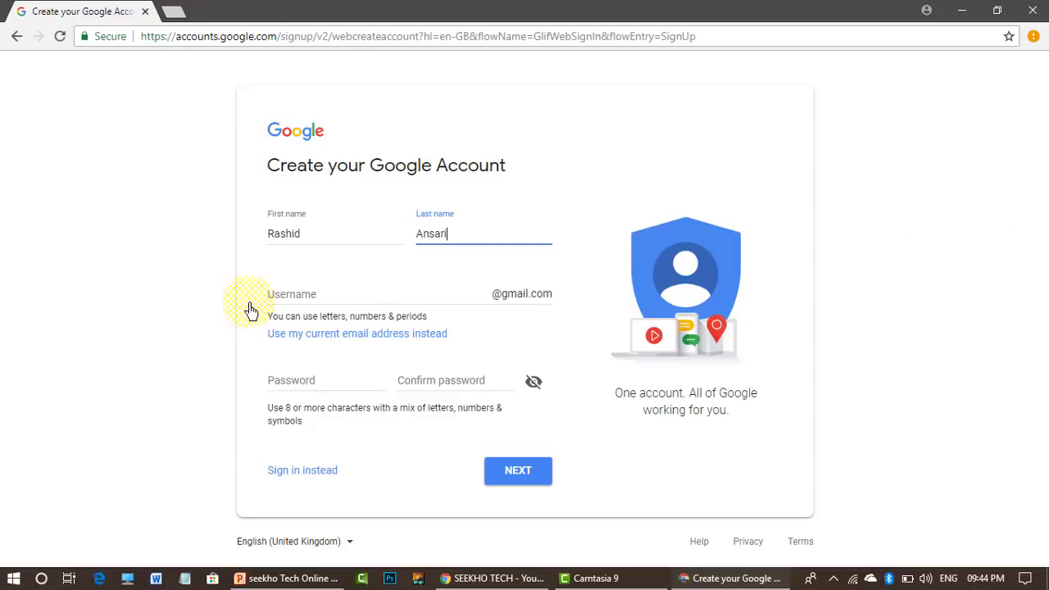
- Type the desired Gmail username, then enter the account password and confirm it
{"action": "left_click", "coordinate": [299, 303]}
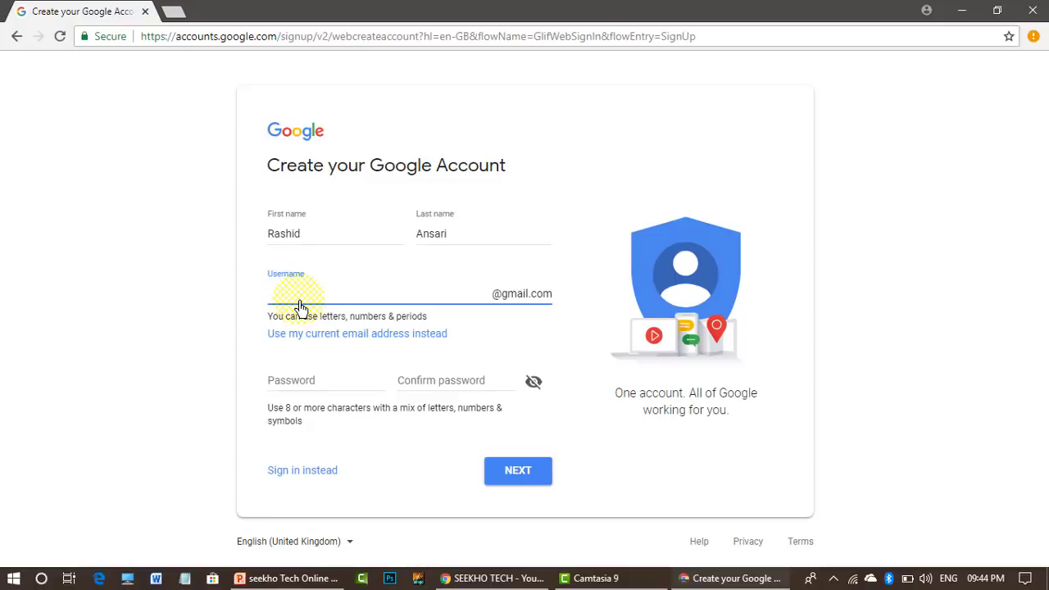
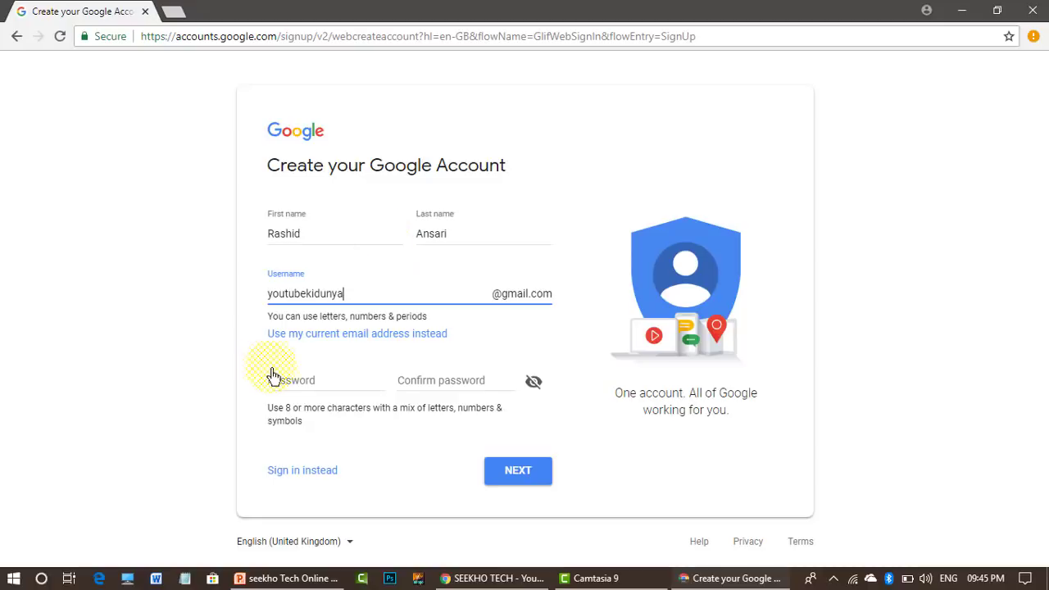
{"action": "left_click", "coordinate": [300, 387]}
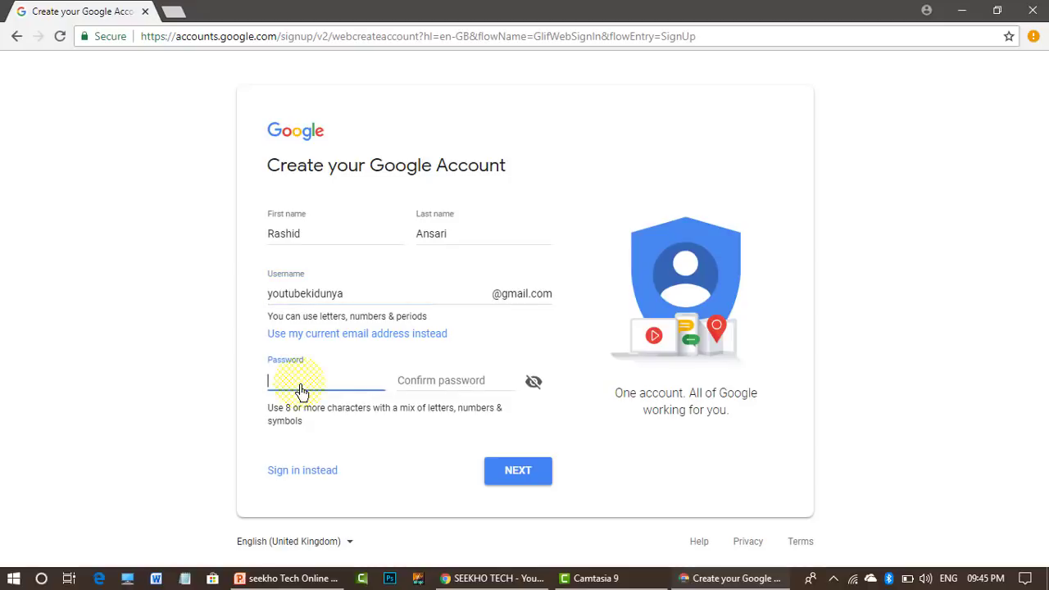
{"action": "type", "text": "***********"}
{"action": "key", "text": "Tab"}
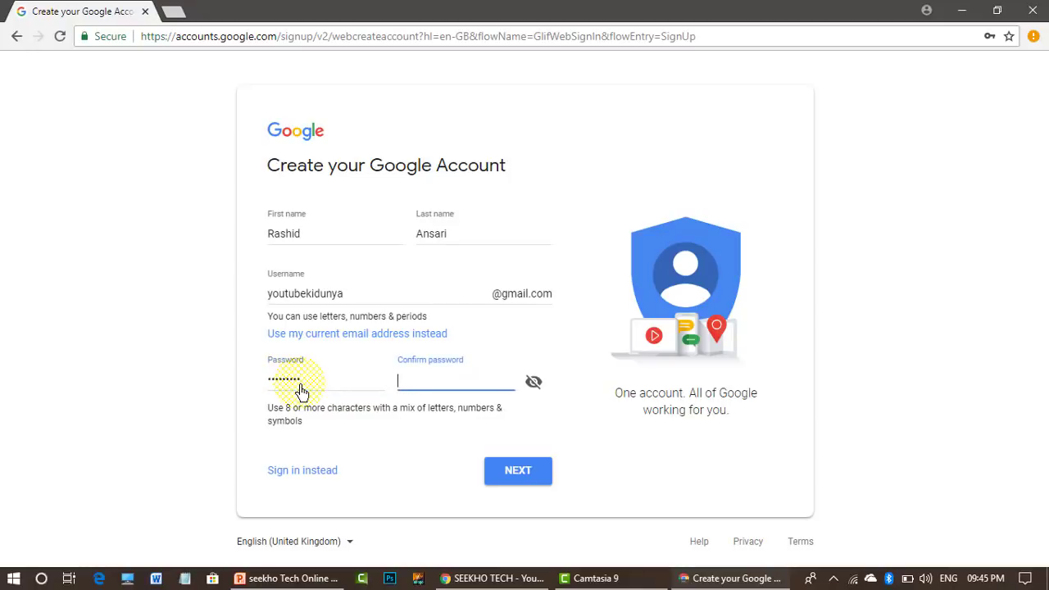
{"action": "type", "text": "*********"}
- Submit the form, shorten the rejected username after the error, and resubmit it
{"action": "left_click", "coordinate": [517, 470]}
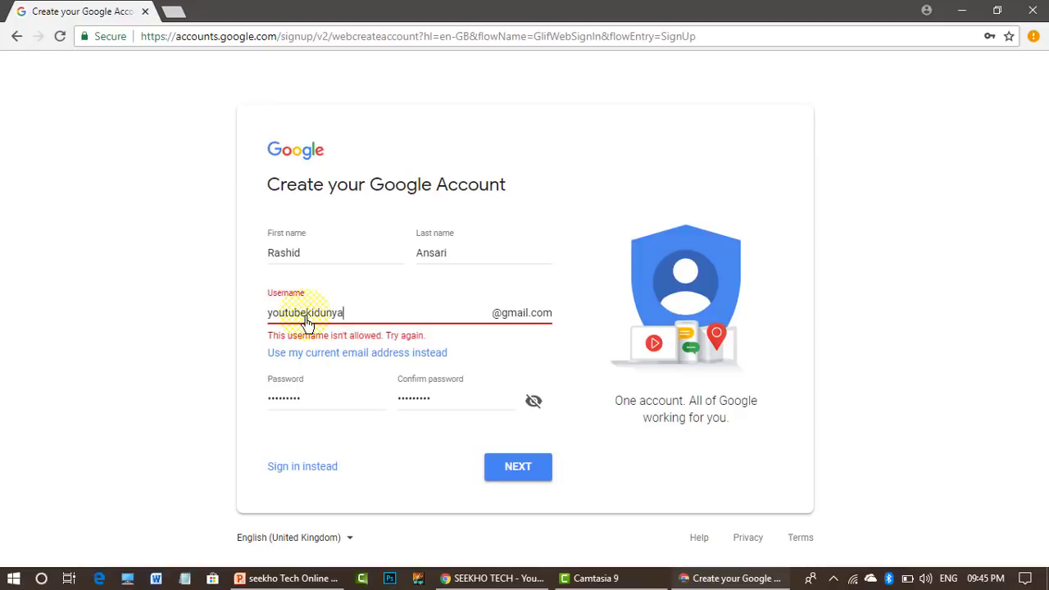
{"action": "left_click_drag", "start_coordinate": [306, 321], "coordinate": [267, 322]}
{"action": "type", "text": "yt"}
{"action": "left_click", "coordinate": [513, 468]}
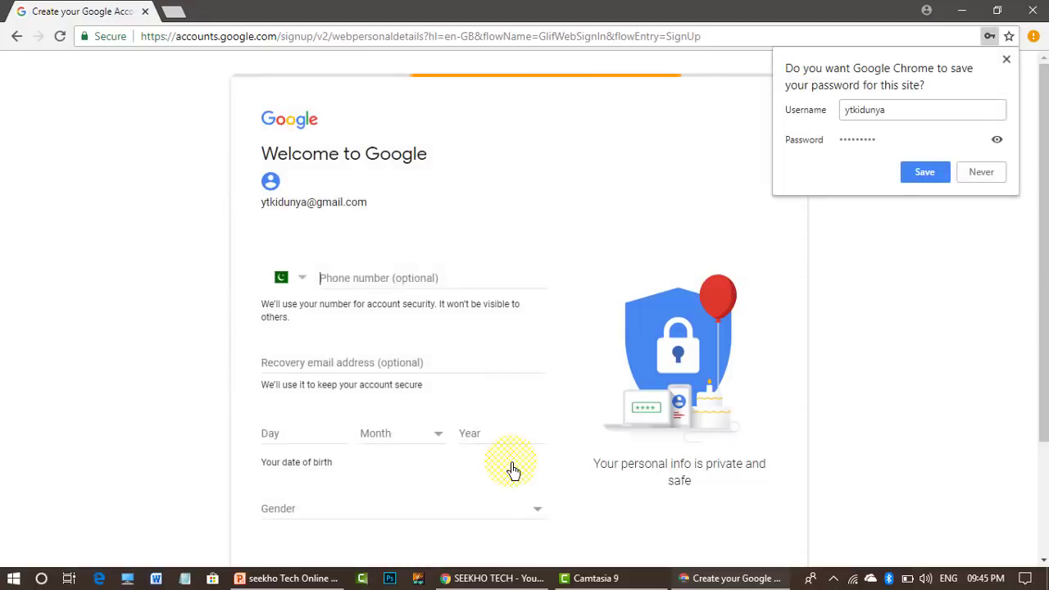
- Accept Chrome's prompt to save the new account's password
{"action": "left_click", "coordinate": [926, 172]}
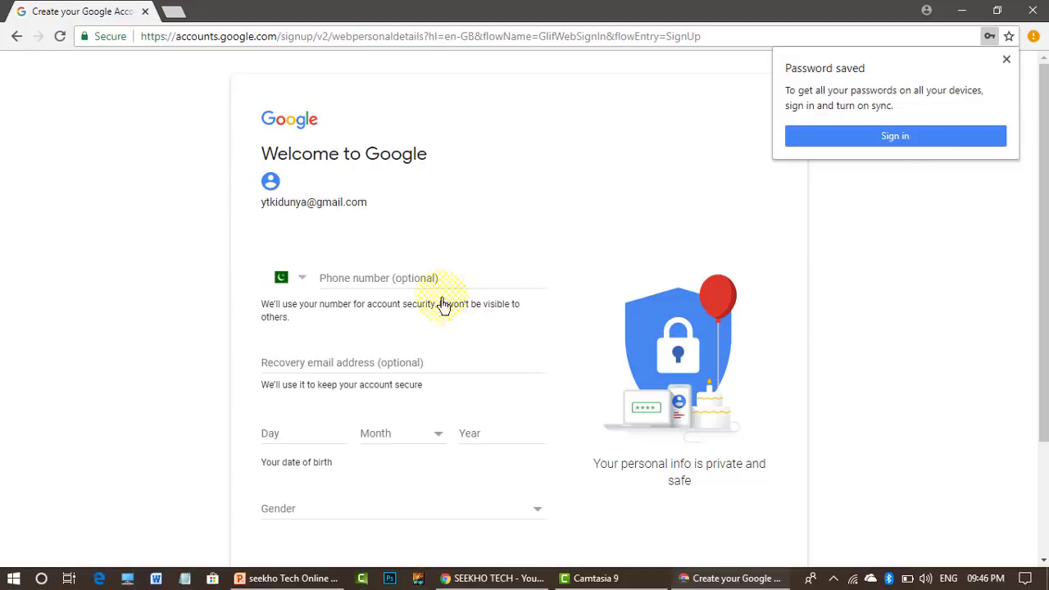
{"action": "left_click", "coordinate": [416, 284]}
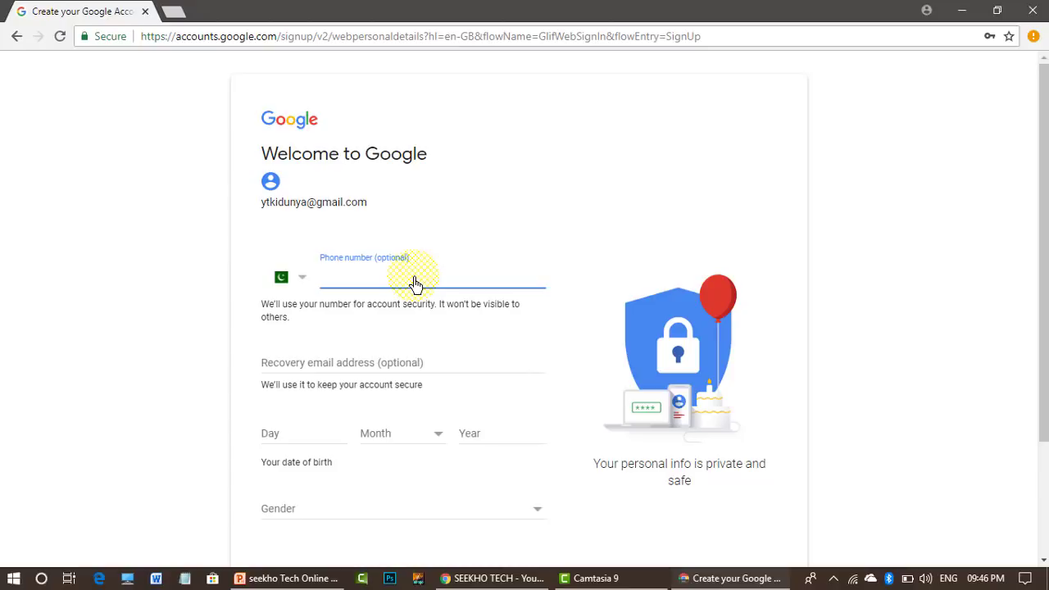
- Enter the phone number and the recovery e-mail address on the Welcome to Google page
{"action": "type", "text": "345"}
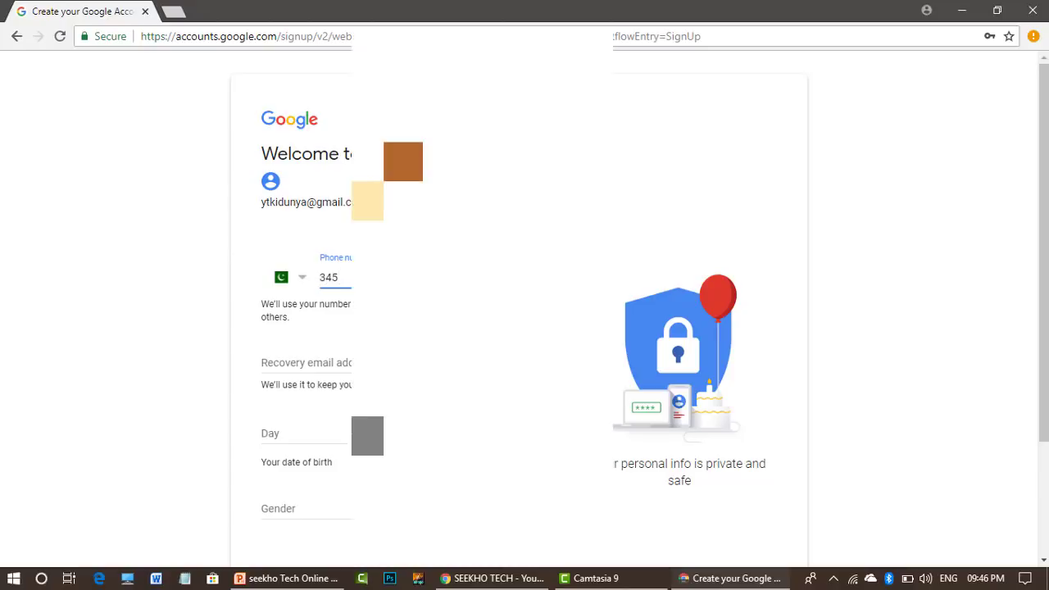
{"action": "type", "text": "640"}
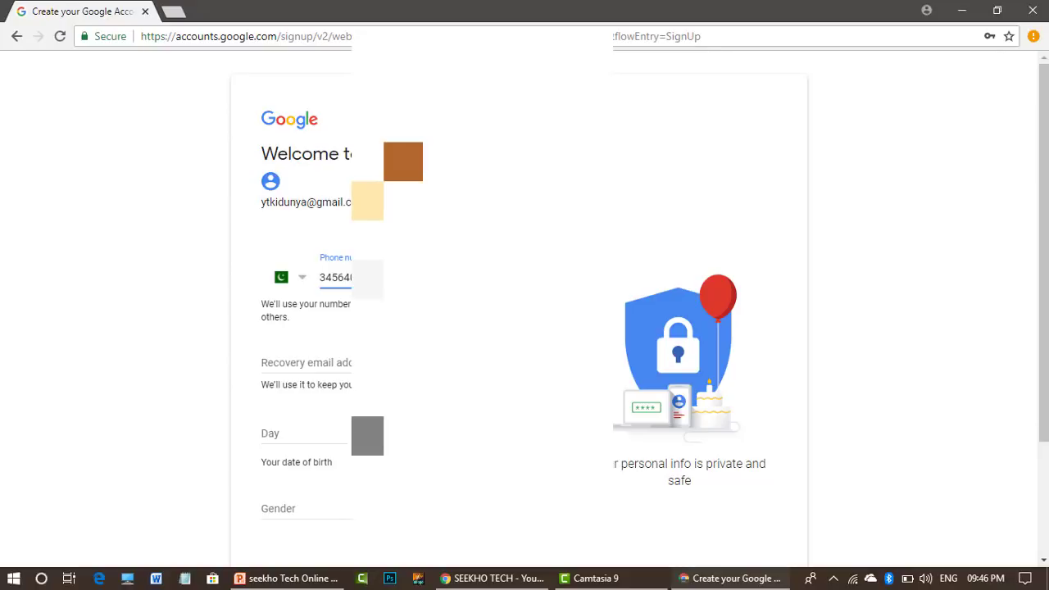
{"action": "left_click", "coordinate": [335, 363]}
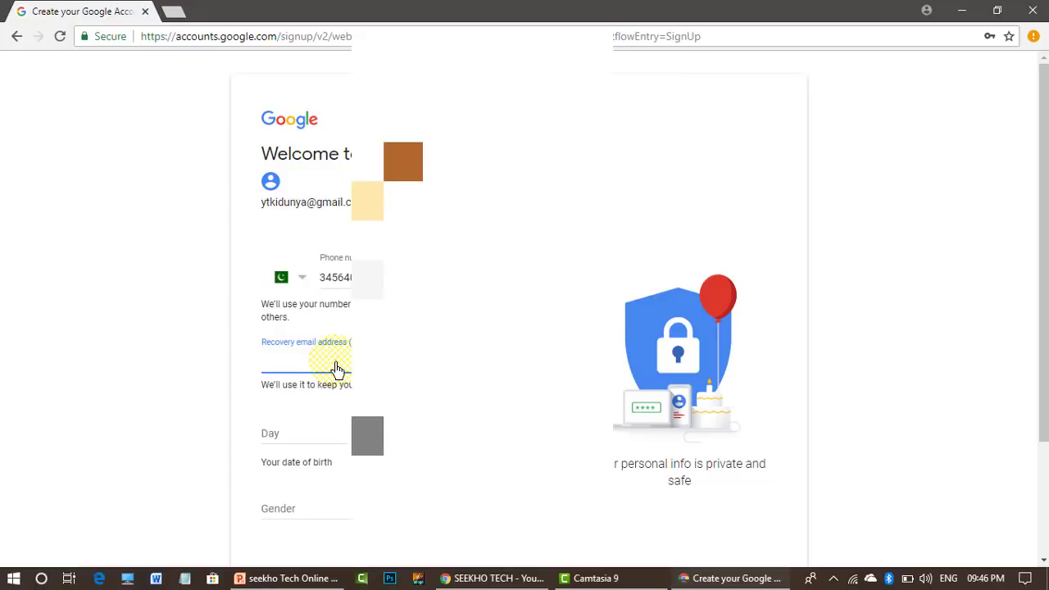
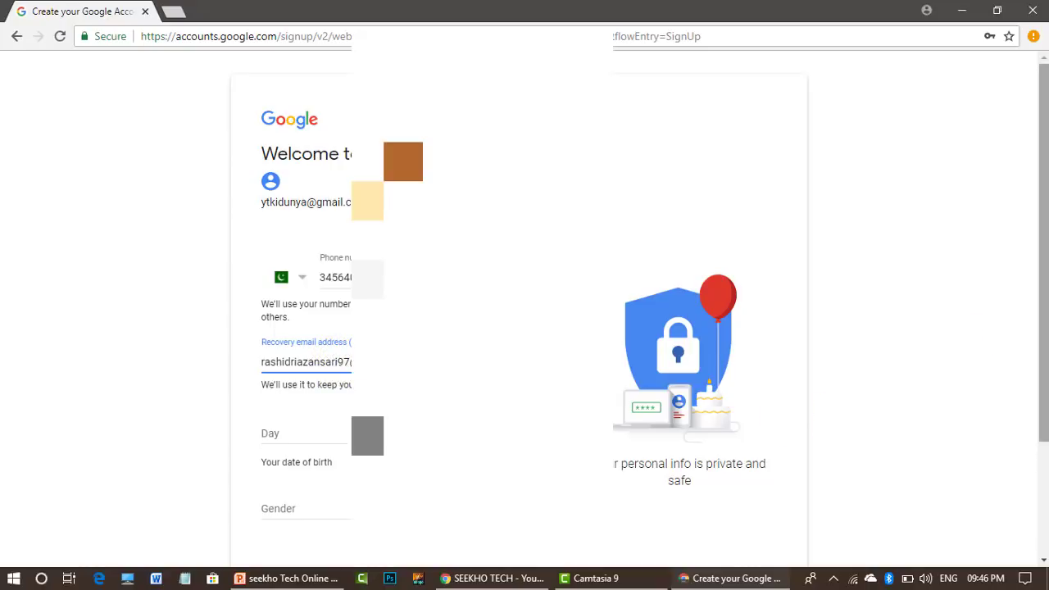
- Set birth day 26 with its month, choose gender Male, and submit the details
{"action": "left_click_drag", "start_coordinate": [1043, 318], "coordinate": [1043, 423]}
{"action": "left_click", "coordinate": [275, 313]}
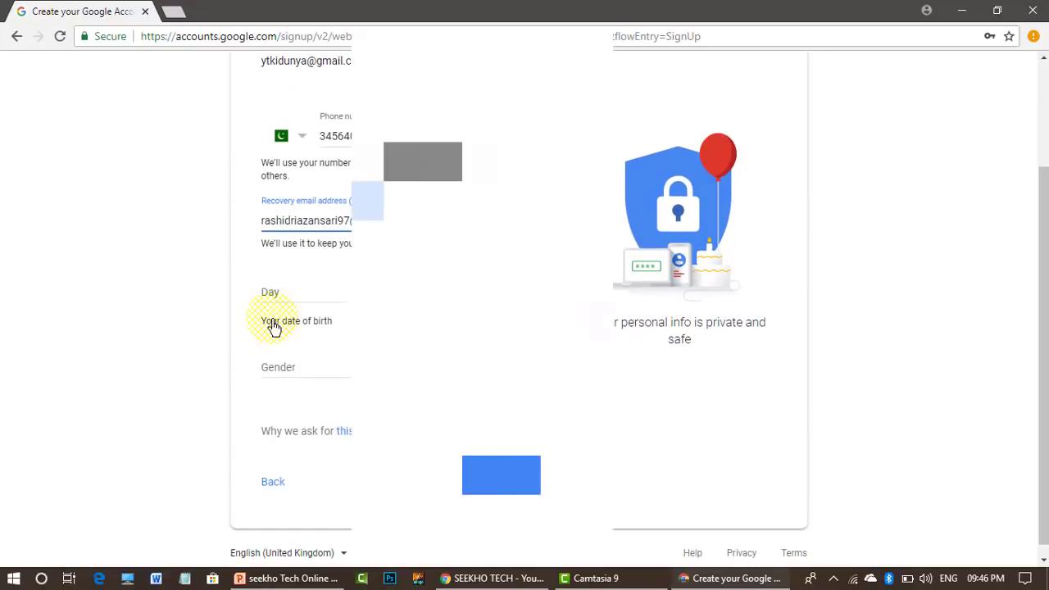
{"action": "left_click", "coordinate": [308, 297]}
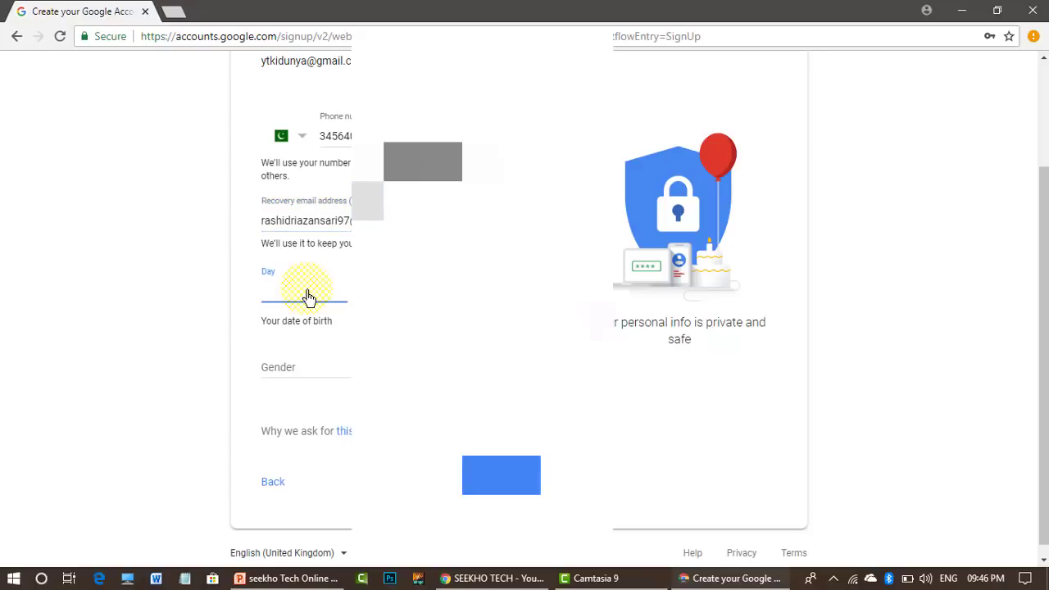
{"action": "type", "text": "26"}
{"action": "left_click", "coordinate": [401, 287]}
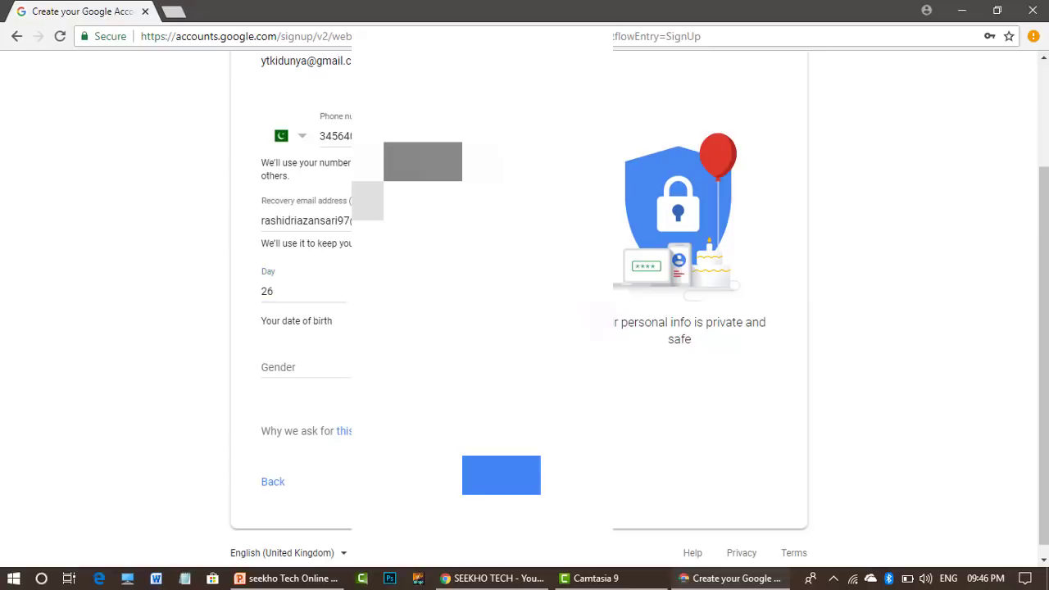
{"action": "left_click", "coordinate": [402, 397]}
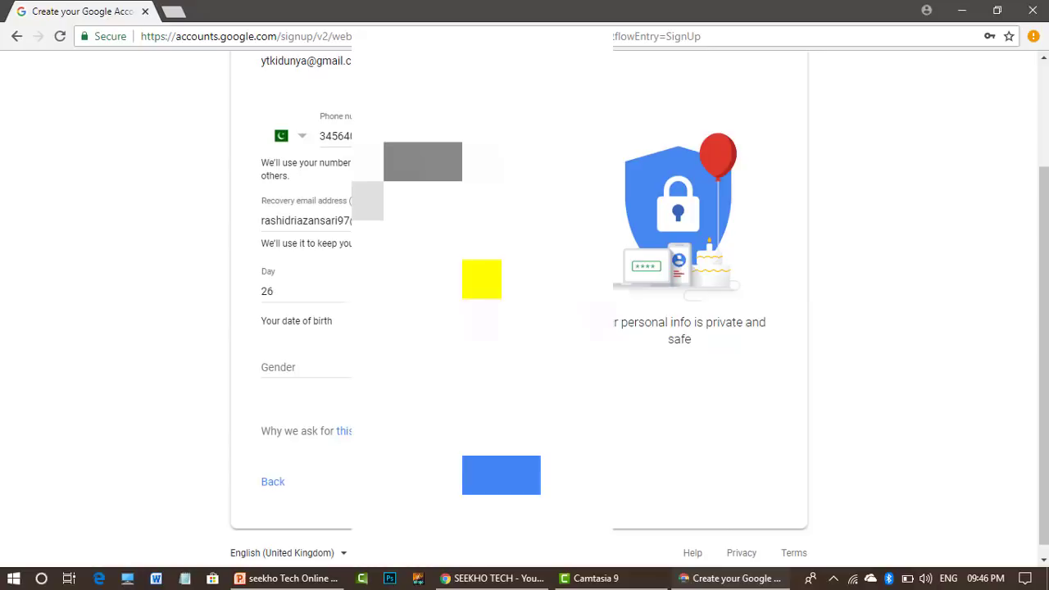
{"action": "left_click", "coordinate": [312, 370]}
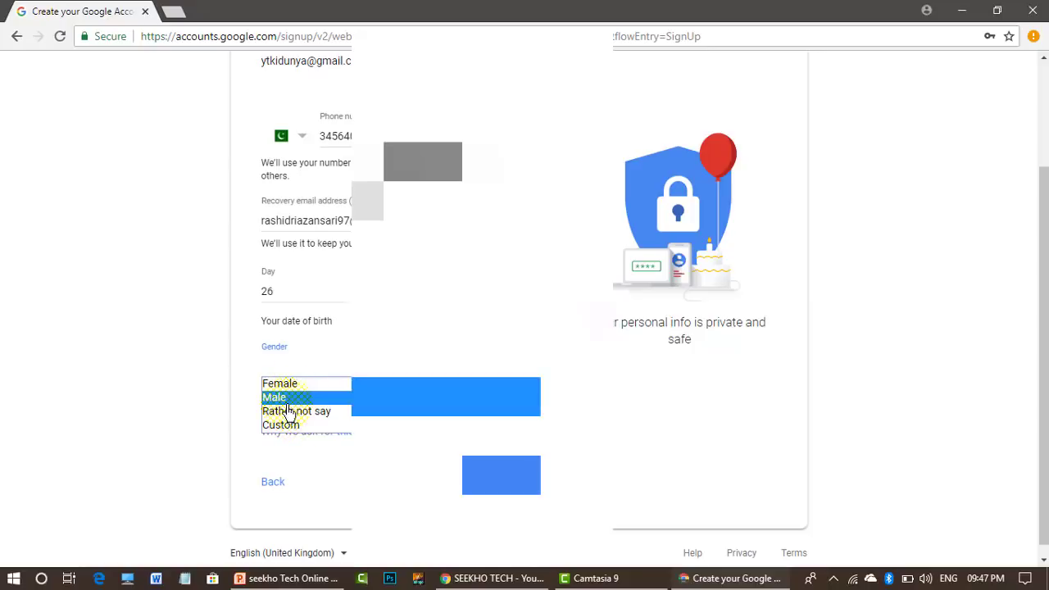
{"action": "left_click", "coordinate": [283, 396]}
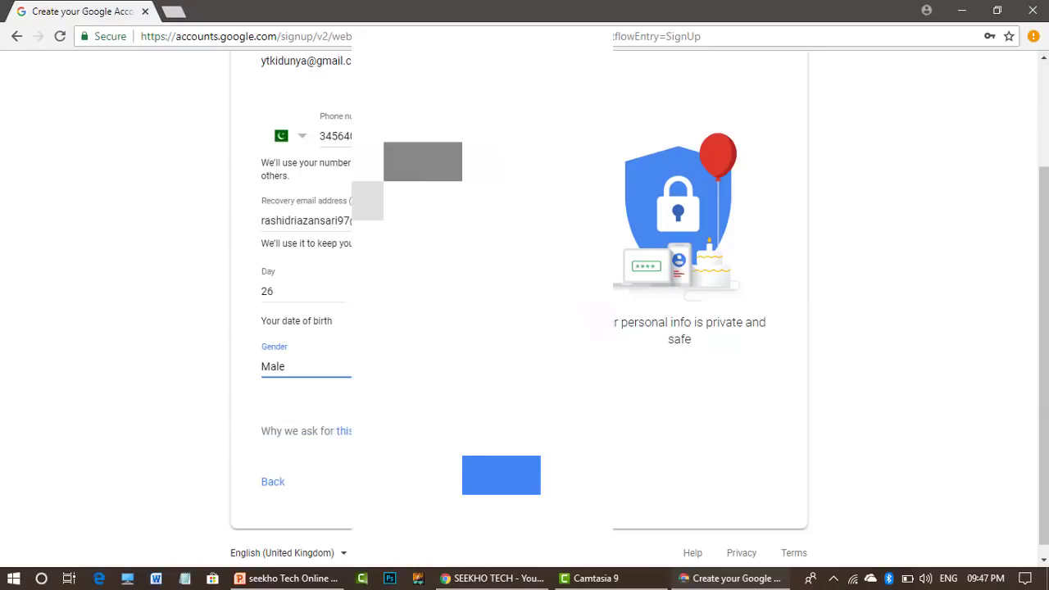
{"action": "left_click", "coordinate": [510, 481]}
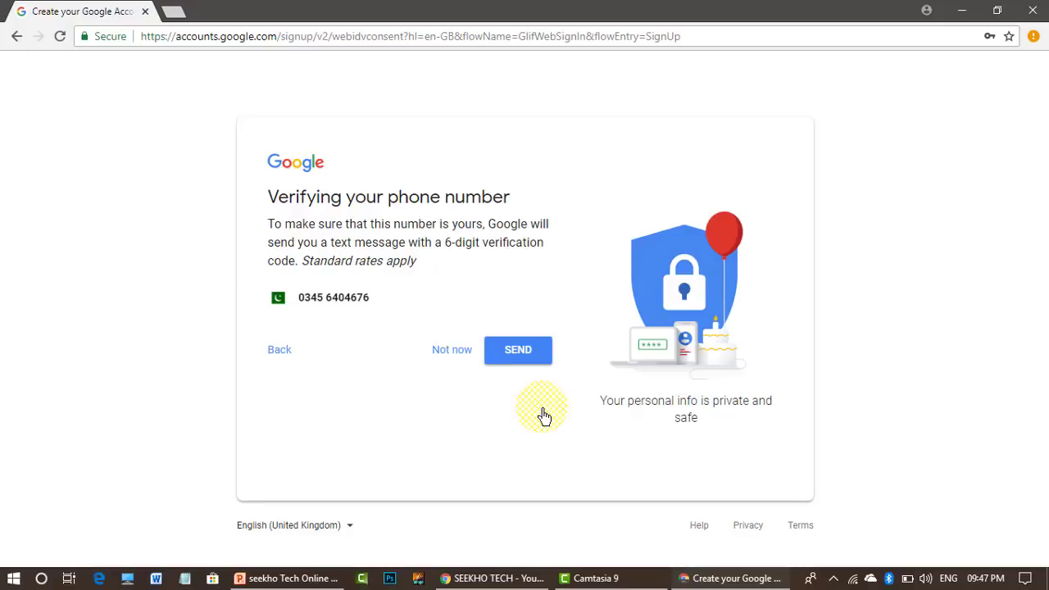
- Send the SMS verification code, enter the received code, and verify the phone number
{"action": "left_click", "coordinate": [522, 357]}
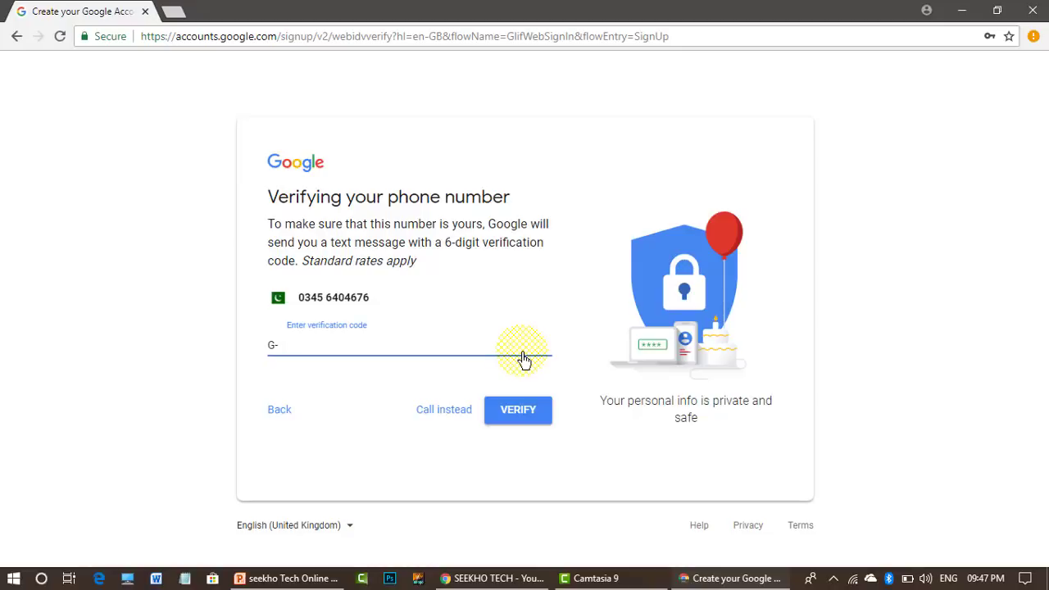
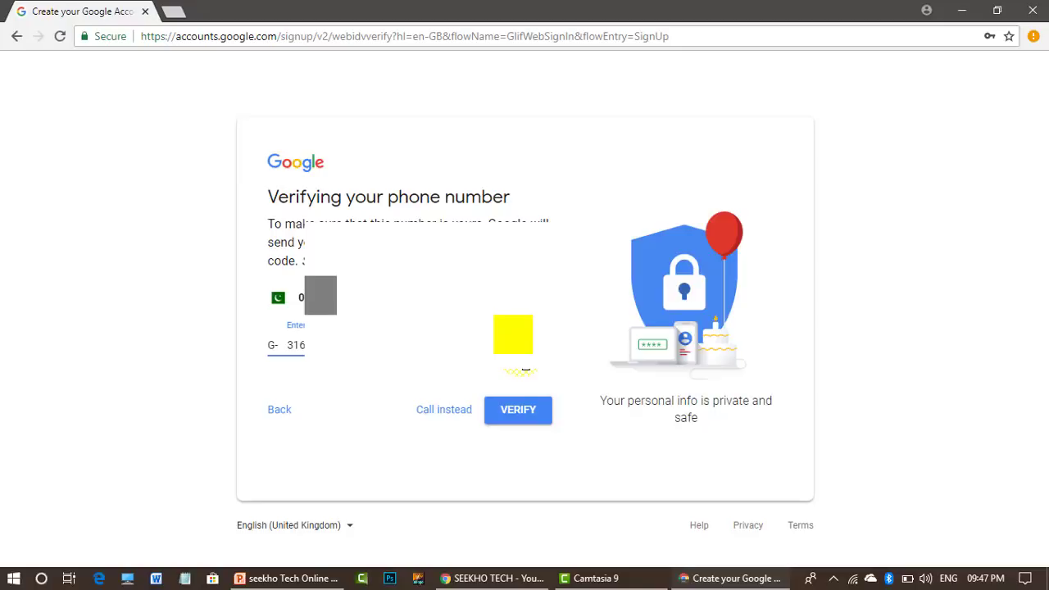
{"action": "left_click", "coordinate": [525, 416]}
{"action": "left_click", "coordinate": [526, 416]}
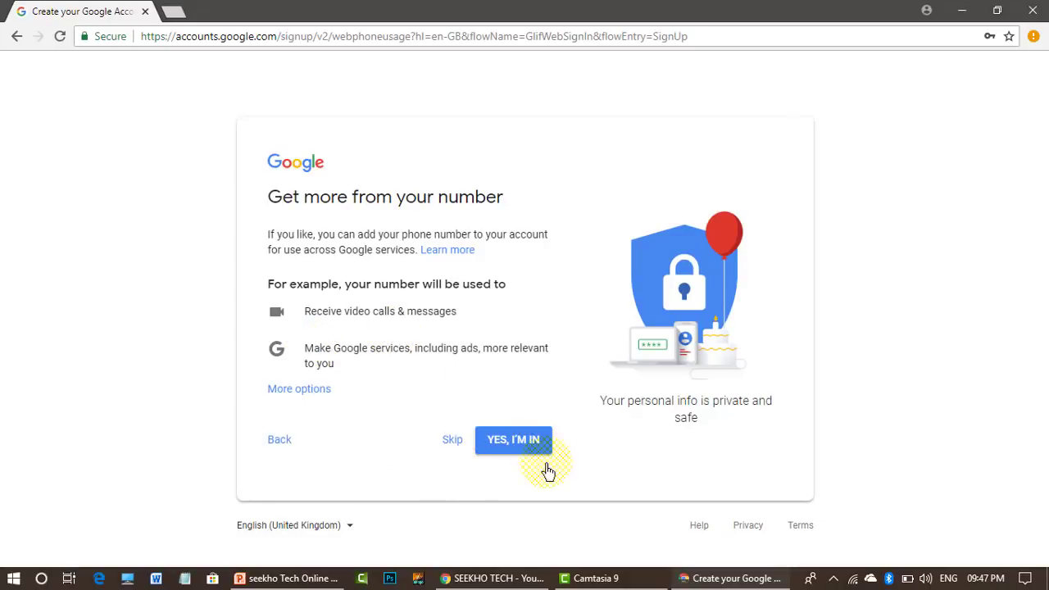
- Opt in with YES, I'M IN, then scroll through and accept the Privacy and Terms
{"action": "left_click", "coordinate": [514, 440]}
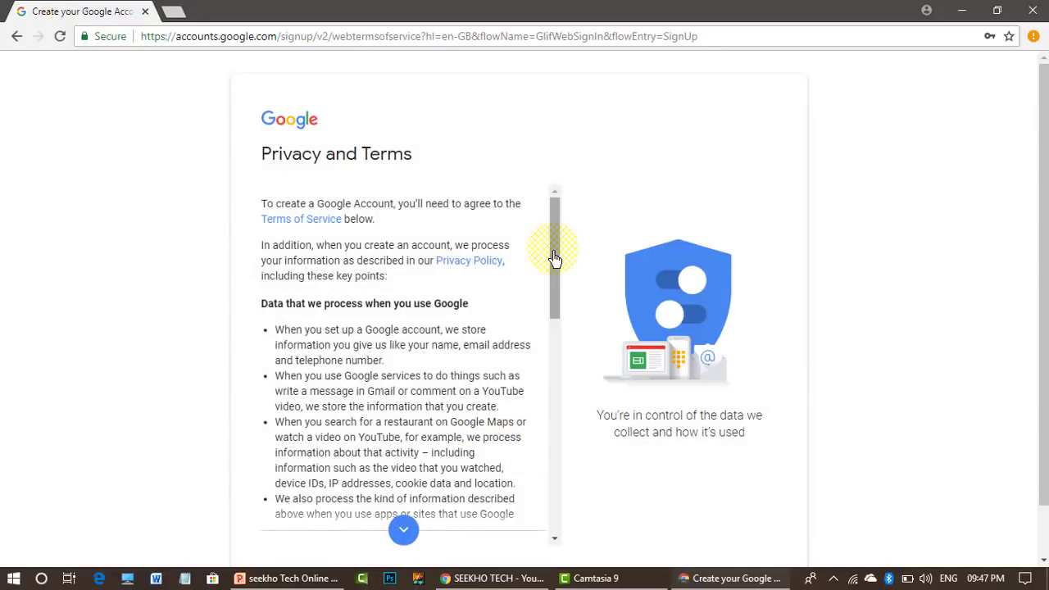
{"action": "left_click_drag", "start_coordinate": [552, 249], "coordinate": [572, 499]}
{"action": "left_click", "coordinate": [498, 531]}
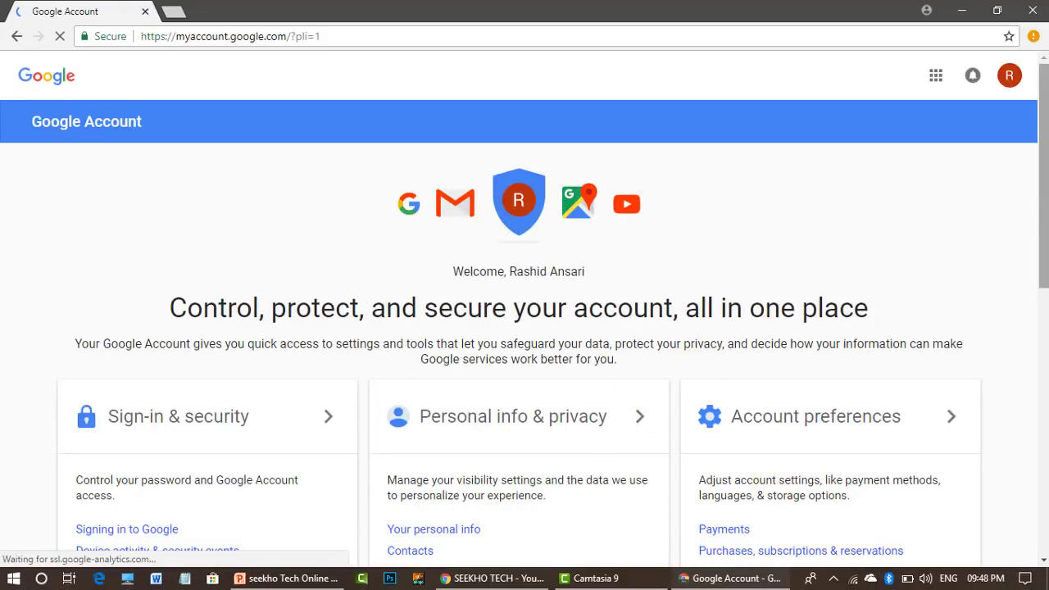
- Open Gmail from the Google Account page's product icons to reach the new inbox
{"action": "left_click", "coordinate": [455, 205]}
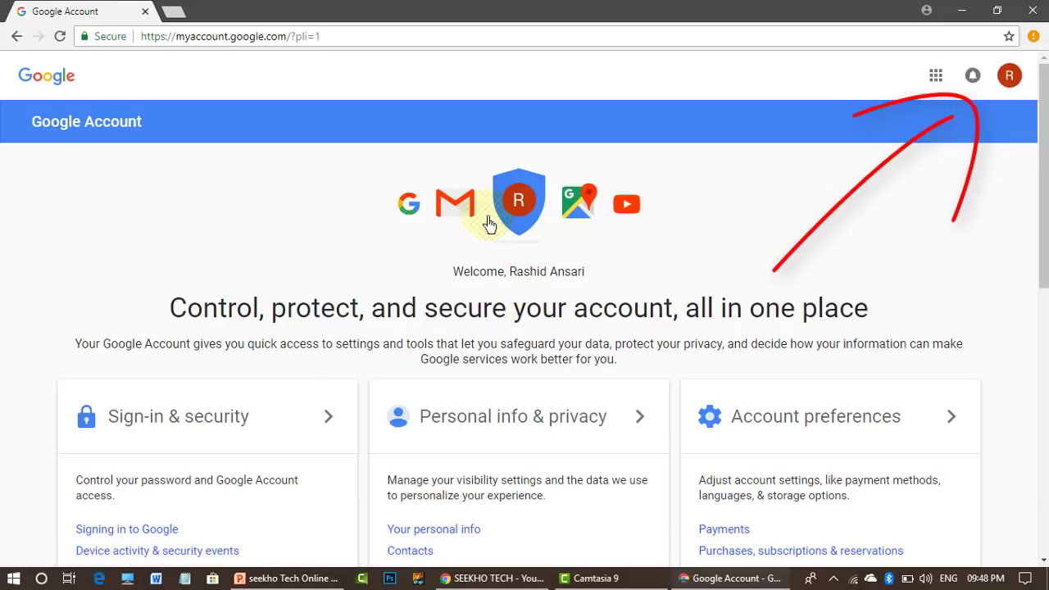
{"action": "left_click", "coordinate": [461, 209]}
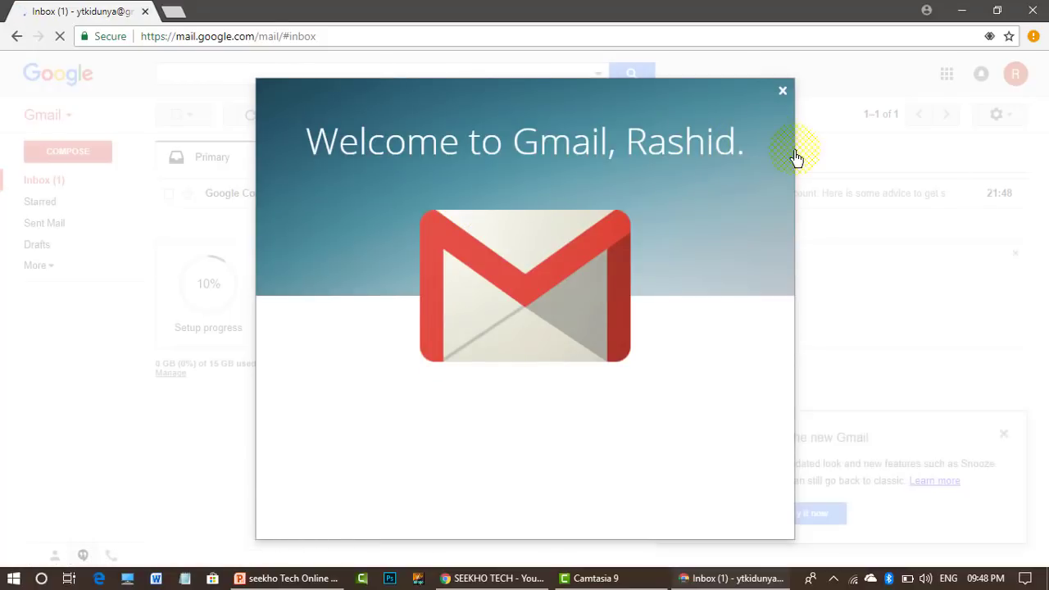
- Close the Welcome to Gmail dialog and the Try the new Gmail card, then return to Inbox
{"action": "left_click", "coordinate": [783, 93]}
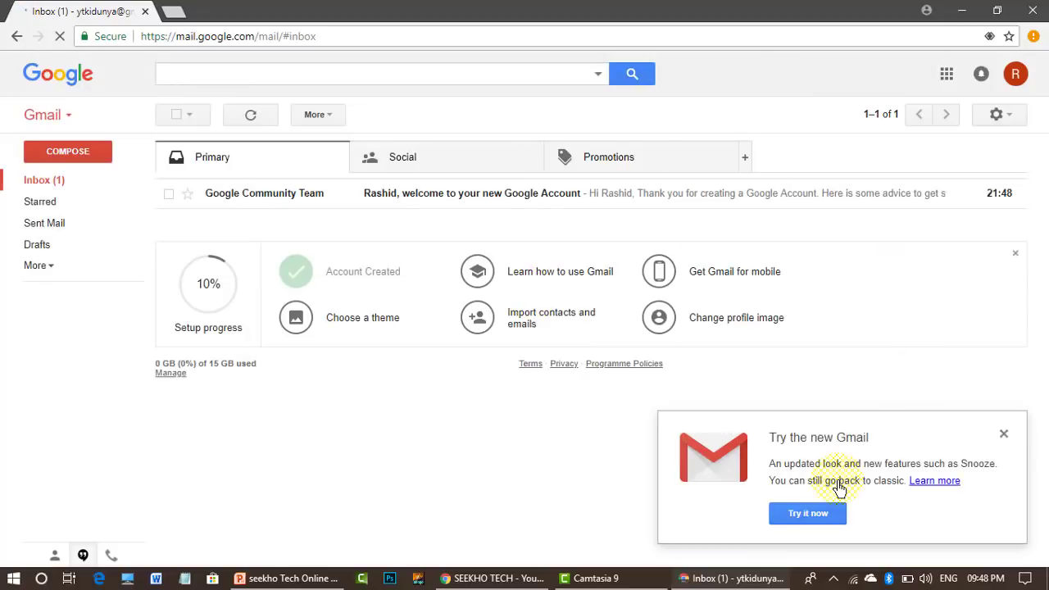
{"action": "left_click", "coordinate": [1004, 435]}
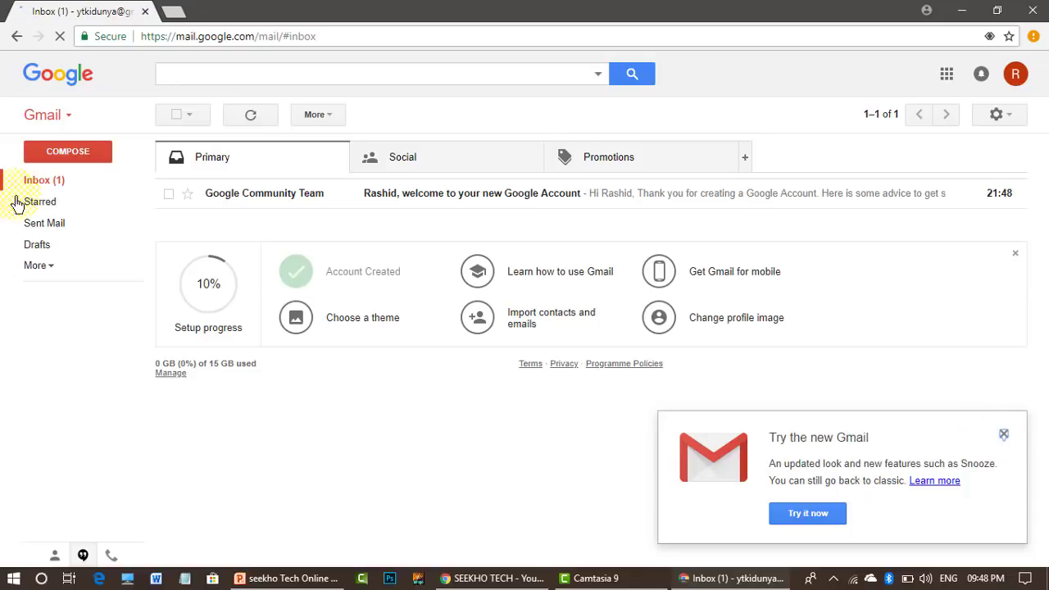
{"action": "left_click", "coordinate": [41, 182]}
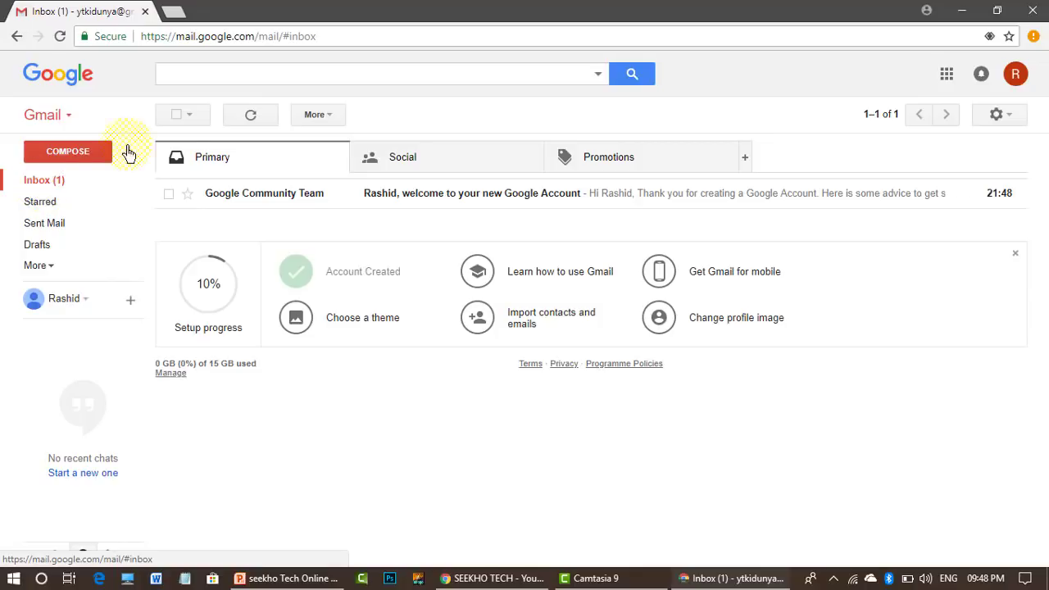
- Open and read through the Google Community Team welcome email
{"action": "left_click", "coordinate": [379, 195]}
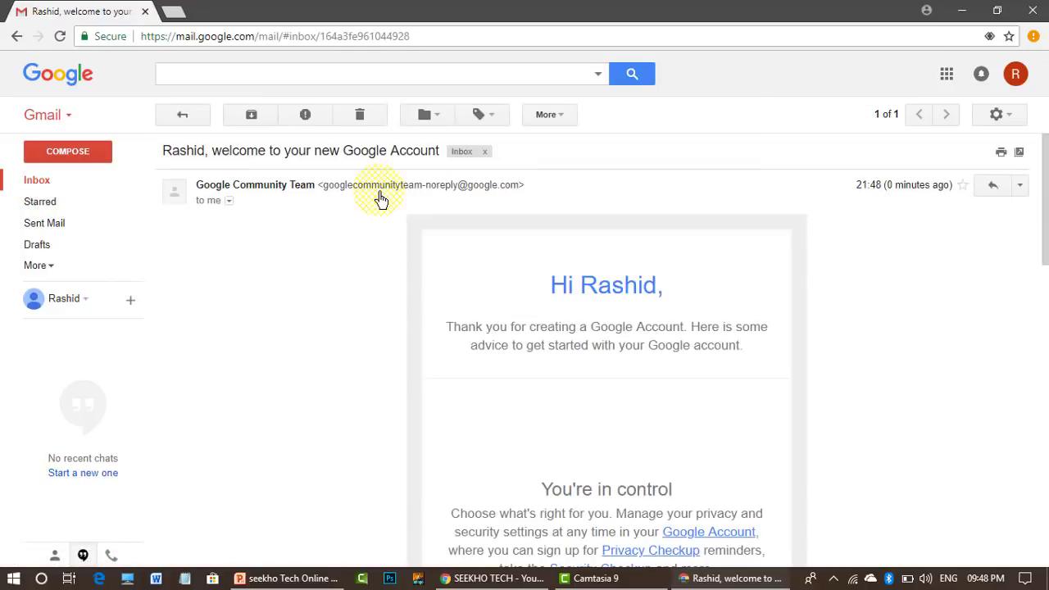
{"action": "scroll", "coordinate": [1025, 222], "scroll_direction": "down", "scroll_amount": 3}
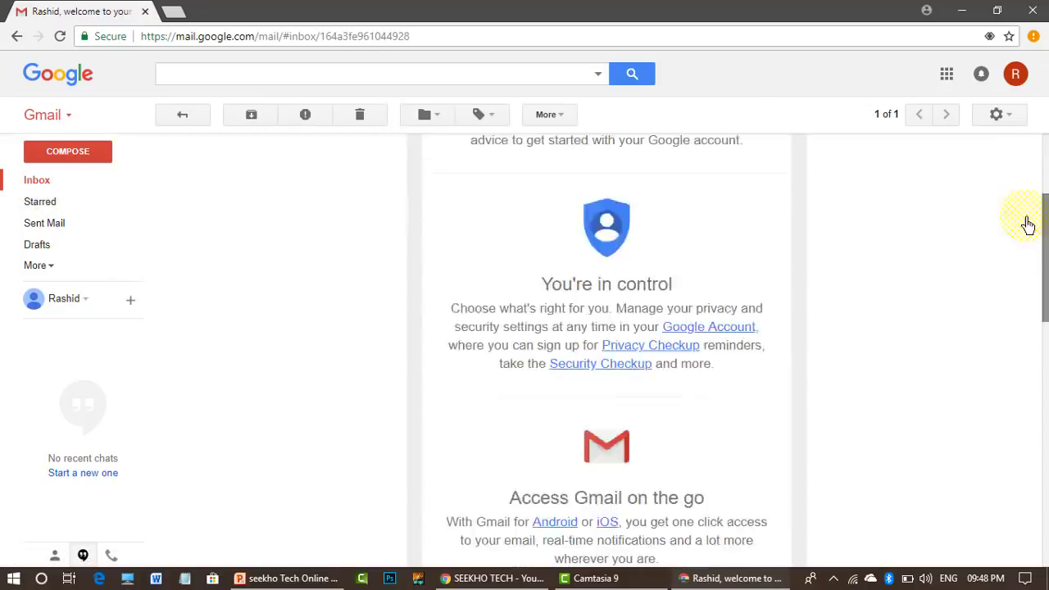
{"action": "scroll", "coordinate": [1023, 216], "scroll_direction": "up", "scroll_amount": 3}
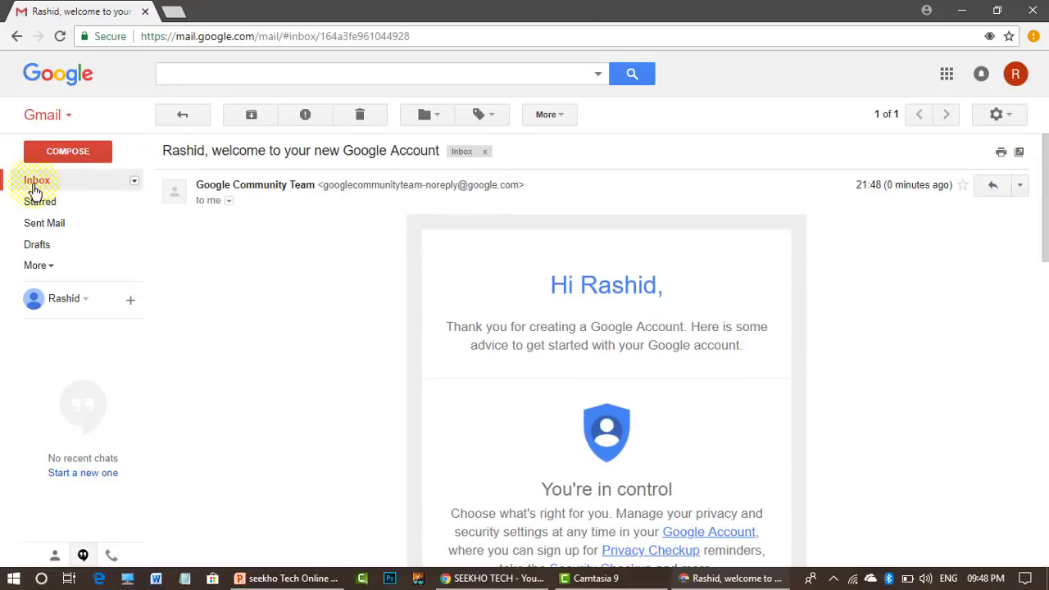
- Return to the Gmail inbox, then bring up the SEEKHO TECH YouTube channel window
{"action": "left_click", "coordinate": [36, 180]}
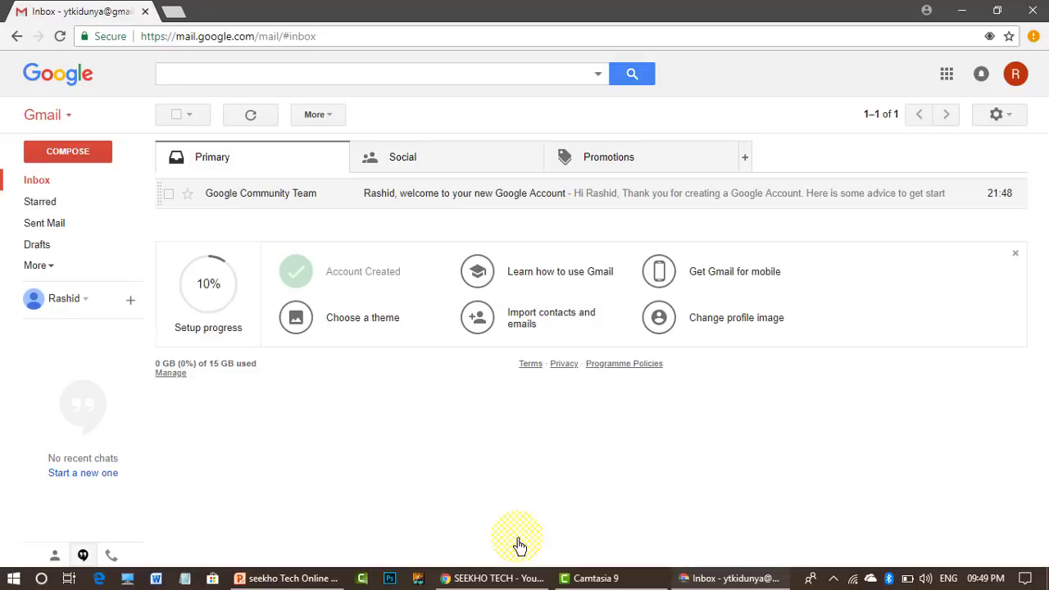
{"action": "left_click", "coordinate": [495, 577]}
{"action": "left_click", "coordinate": [551, 249]}
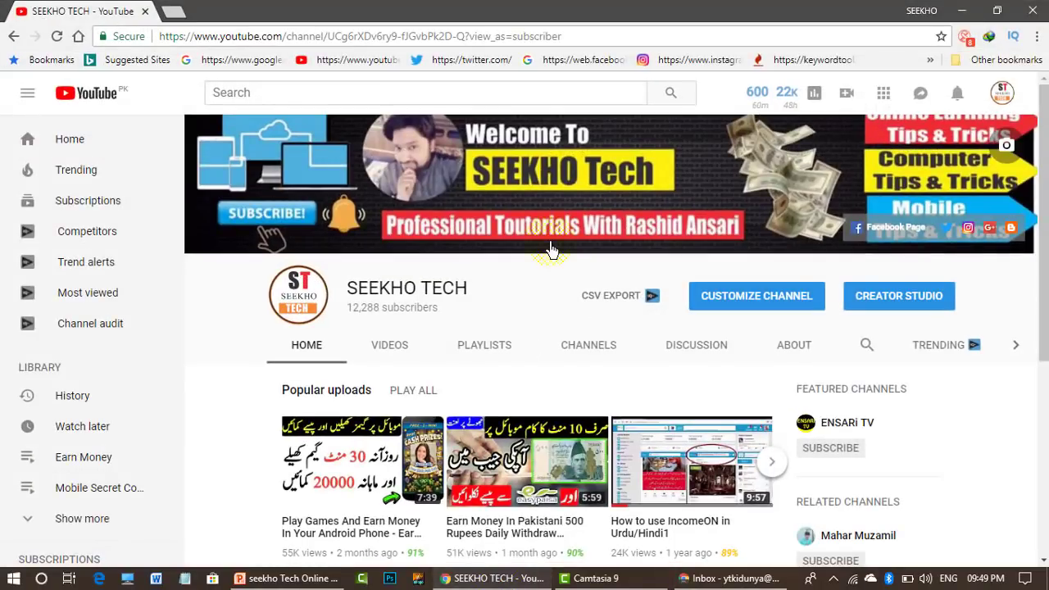